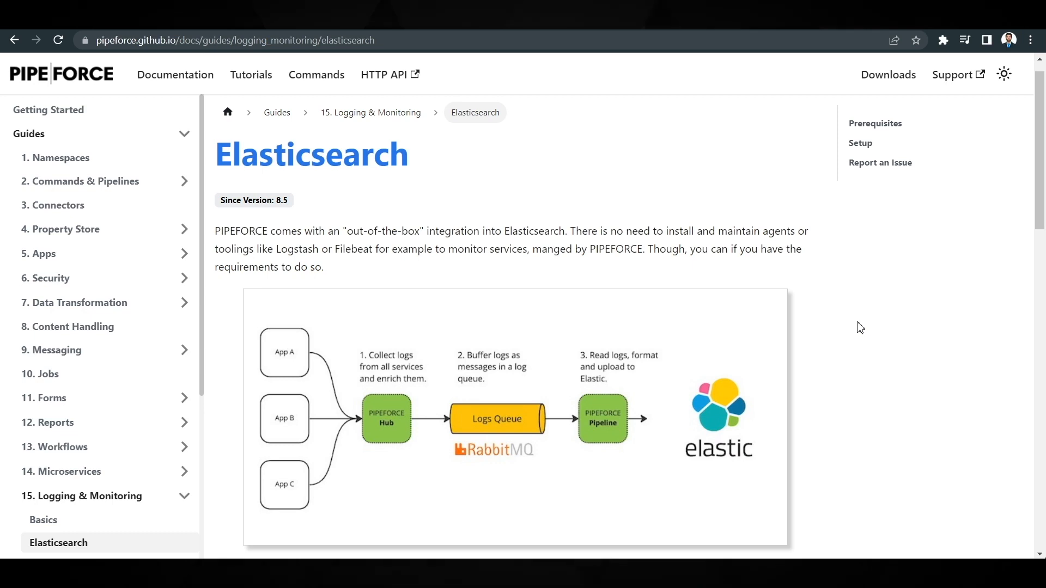
- Read the Elasticsearch integration guide through its prerequisites and setup instructions
{"action": "scroll", "coordinate": [860, 328], "scroll_direction": "down", "scroll_amount": 5}
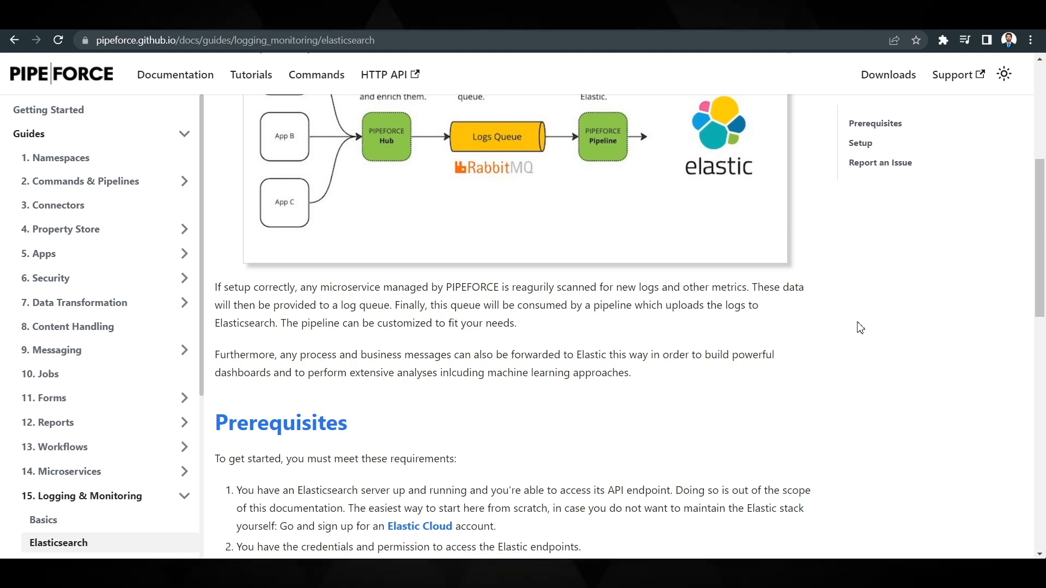
{"action": "scroll", "coordinate": [860, 327], "scroll_direction": "down", "scroll_amount": 2}
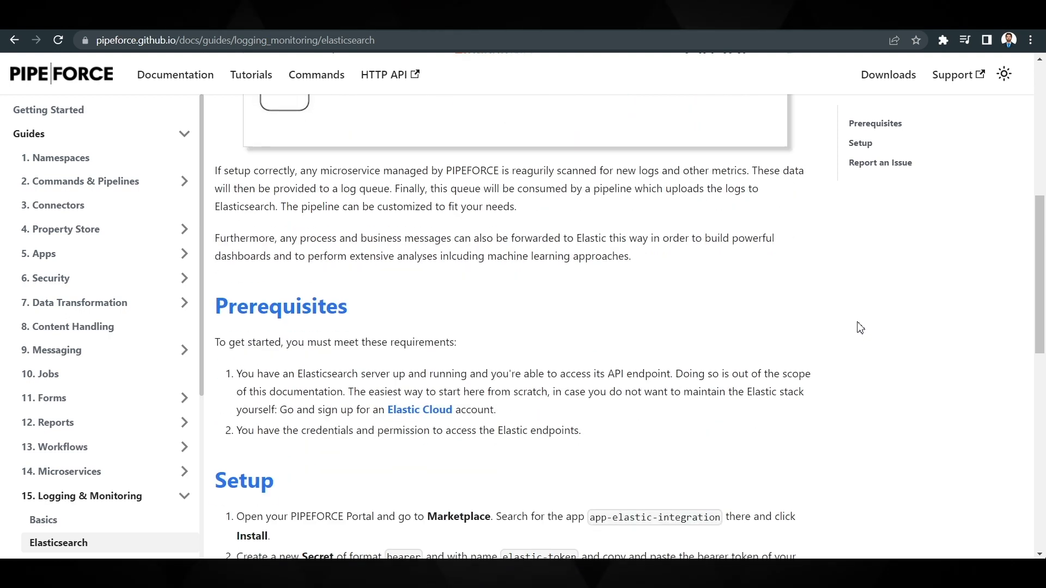
{"action": "scroll", "coordinate": [558, 461], "scroll_direction": "down", "scroll_amount": 1}
{"action": "scroll", "coordinate": [558, 461], "scroll_direction": "down", "scroll_amount": 1}
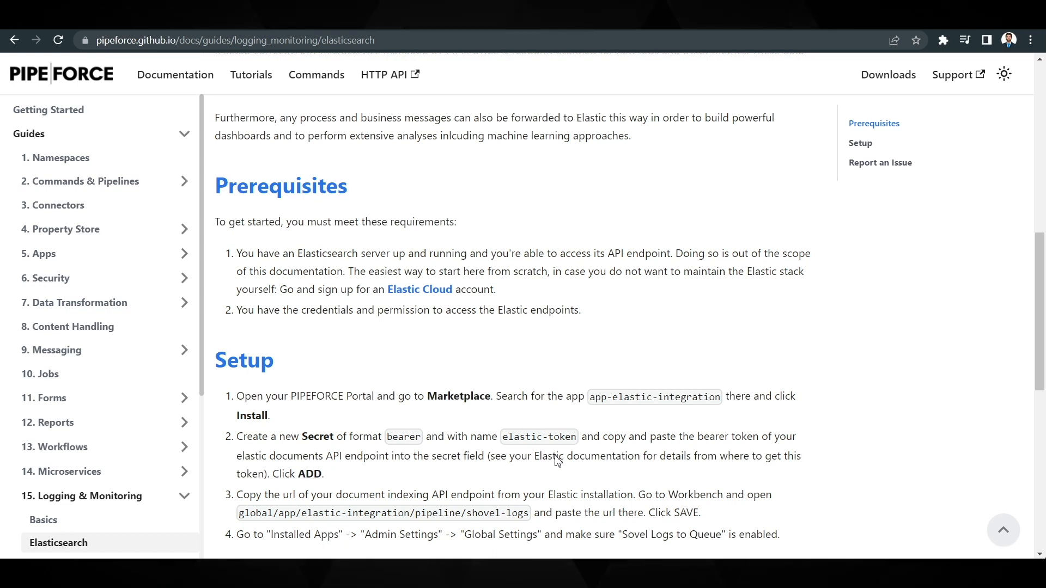
{"action": "scroll", "coordinate": [557, 461], "scroll_direction": "down", "scroll_amount": 2}
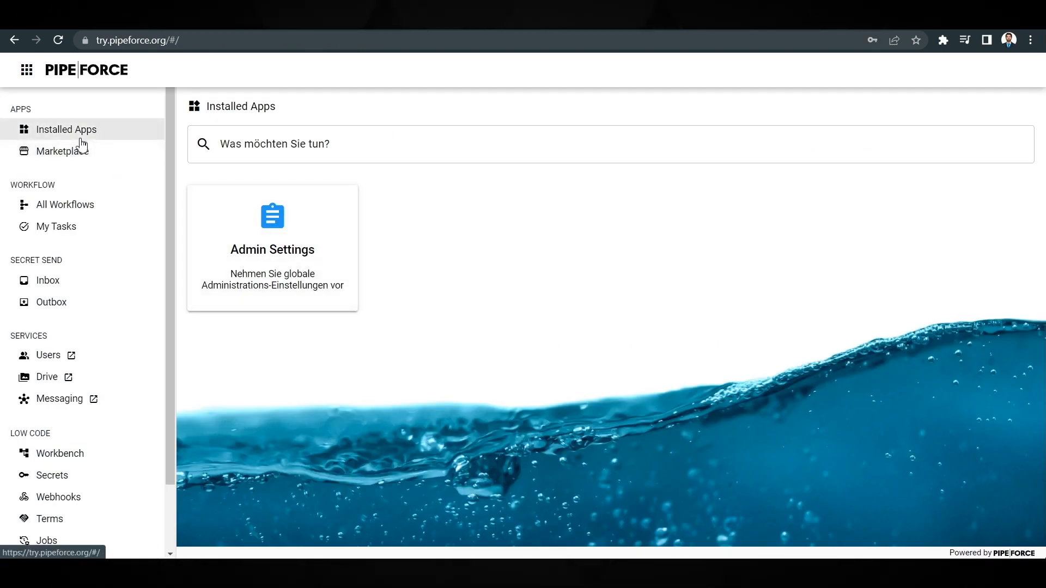
- Search the PIPEFORCE Marketplace for "elastic" and install the app-elastic-integration app
{"action": "left_click", "coordinate": [53, 154]}
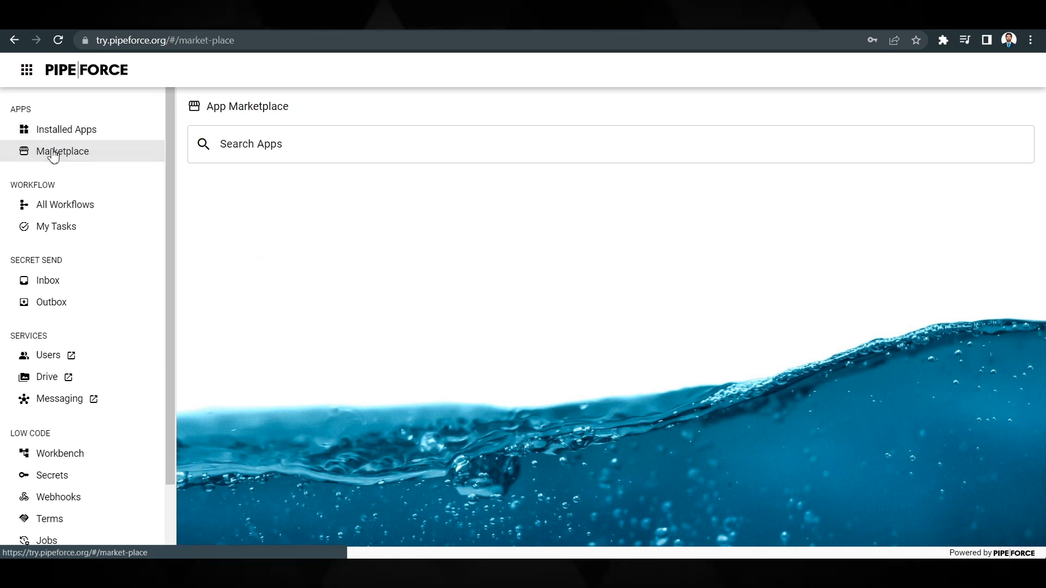
{"action": "left_click", "coordinate": [302, 160]}
{"action": "type", "text": "elastic"}
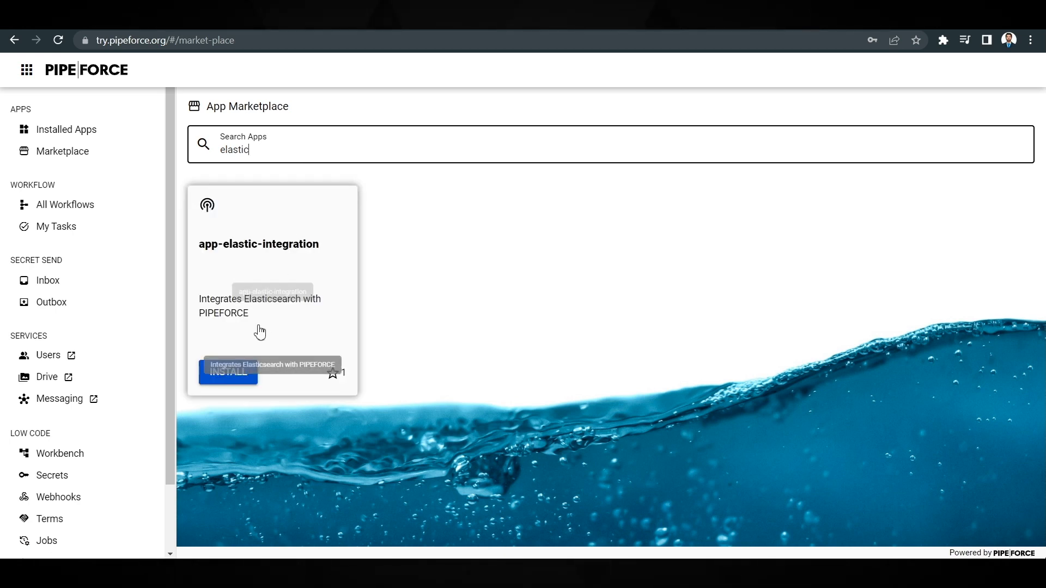
{"action": "left_click", "coordinate": [232, 375]}
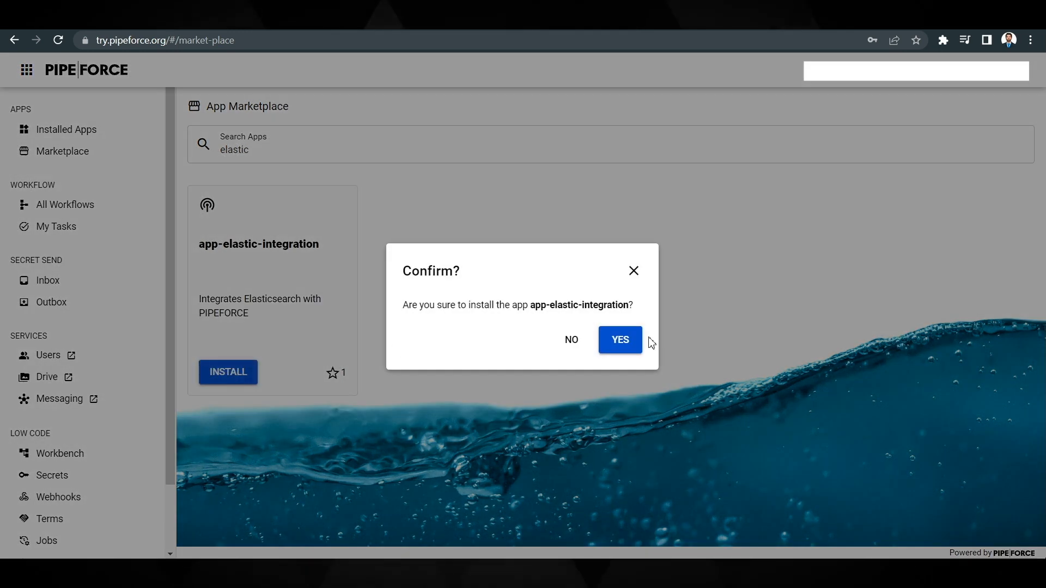
{"action": "left_click", "coordinate": [627, 345]}
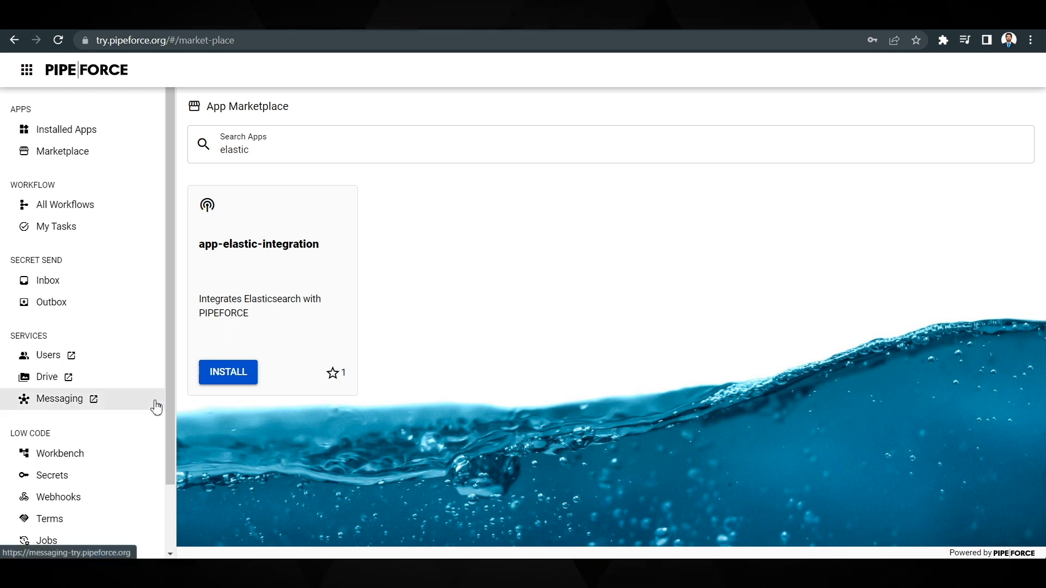
- Open the shovel-logs pipeline under global/app/elastic-integration/pipeline in the Workbench
{"action": "left_click", "coordinate": [96, 451]}
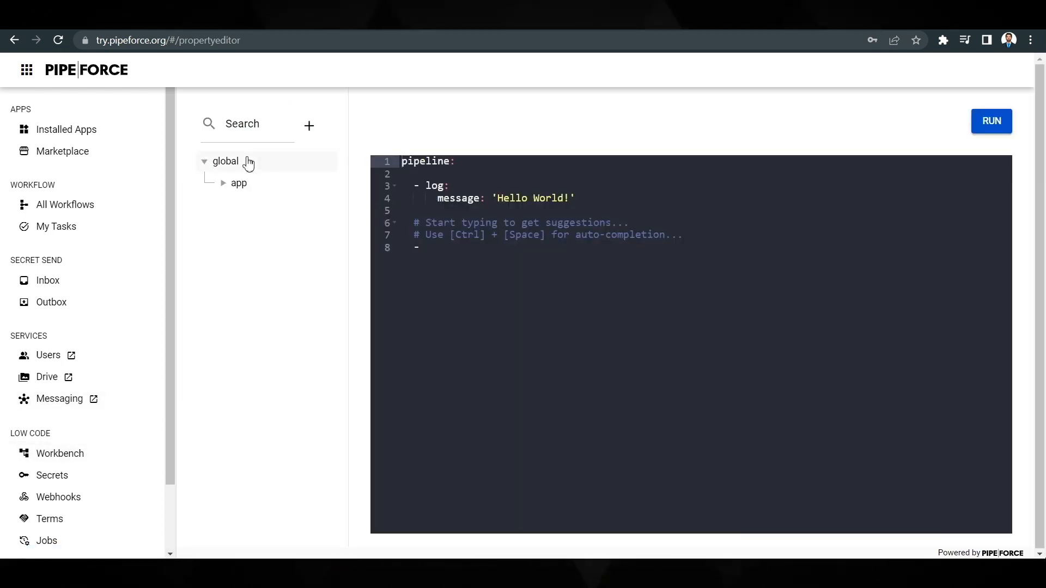
{"action": "left_click", "coordinate": [226, 191]}
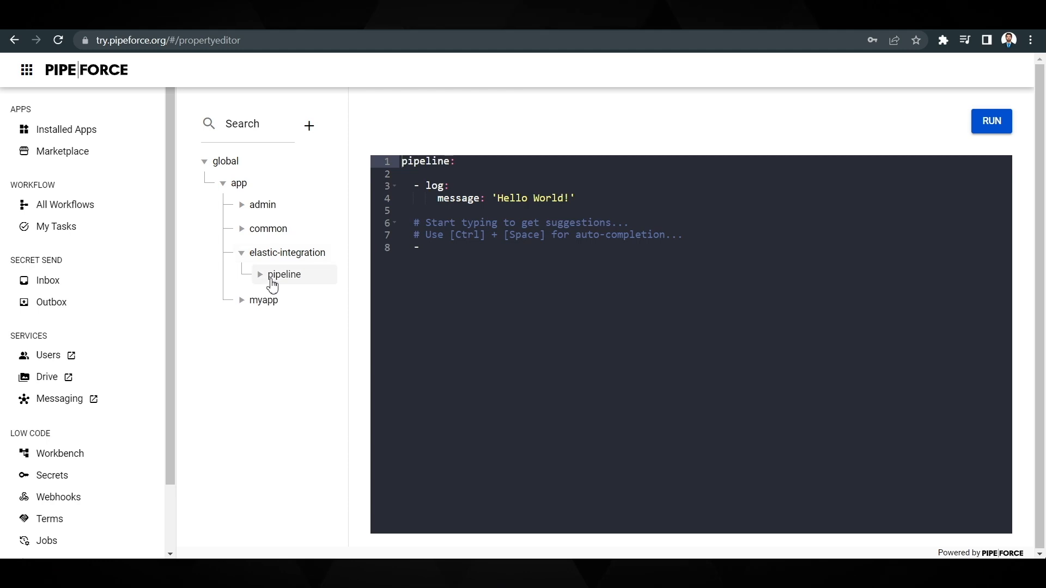
{"action": "left_click", "coordinate": [266, 281]}
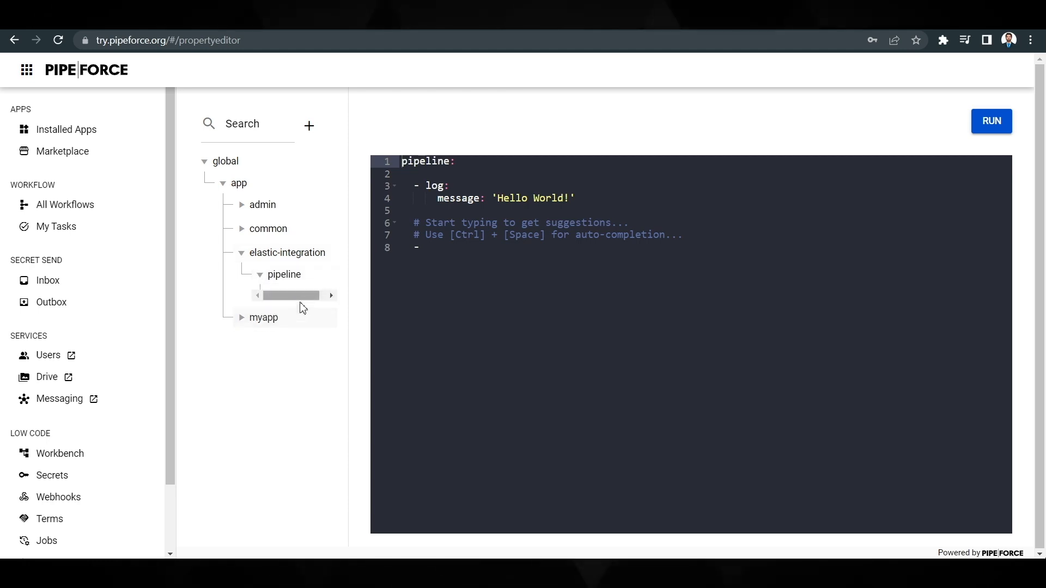
{"action": "left_click", "coordinate": [302, 304]}
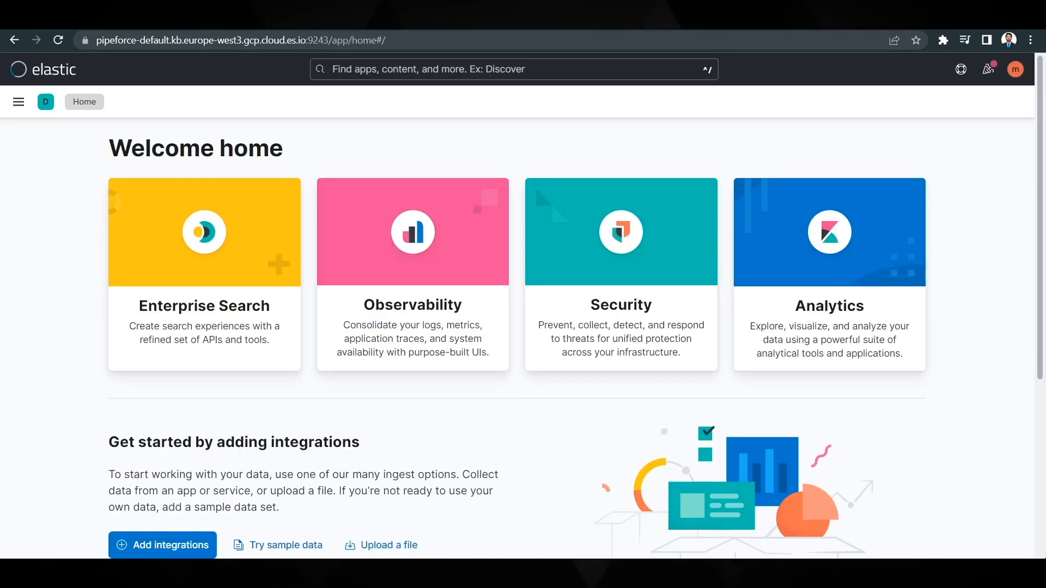
- Switch to the Elastic deployment and open the App Search engines overview under Enterprise Search
{"action": "left_click", "coordinate": [20, 103]}
{"action": "scroll", "coordinate": [55, 441], "scroll_direction": "down", "scroll_amount": 4}
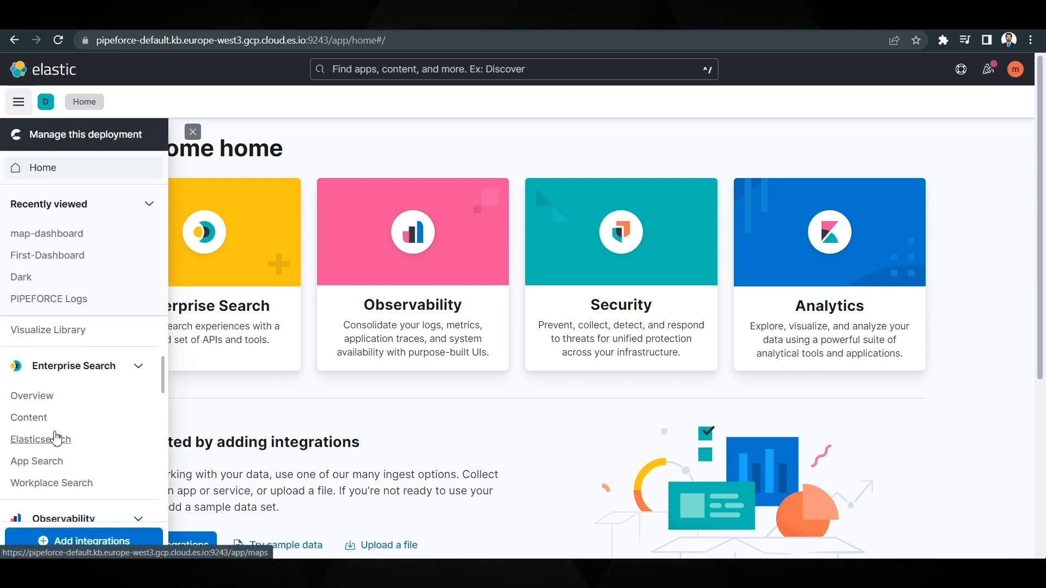
{"action": "scroll", "coordinate": [56, 437], "scroll_direction": "down", "scroll_amount": 1}
{"action": "left_click", "coordinate": [53, 436]}
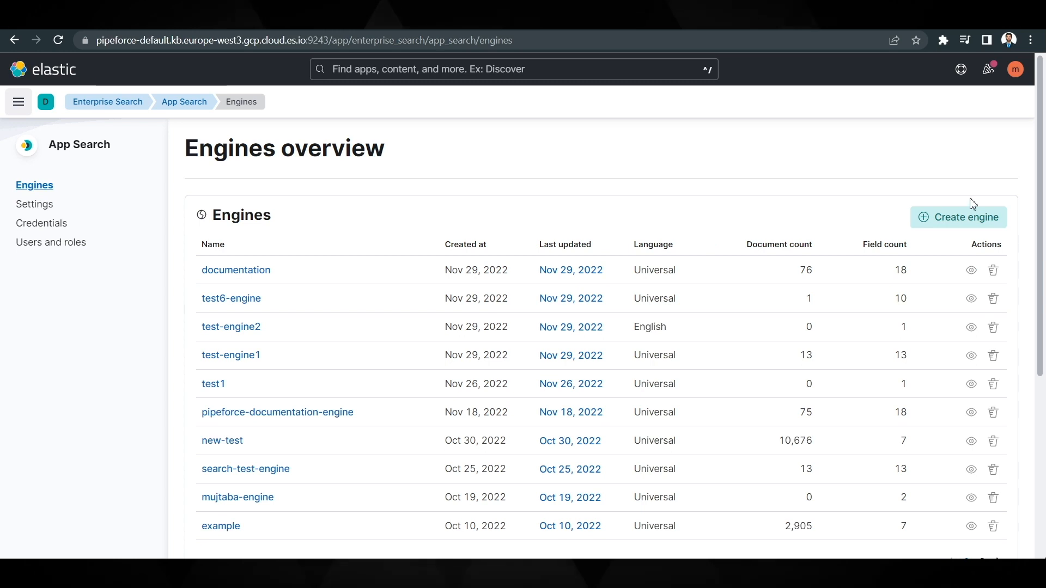
- Create an App Search managed docs engine named pipeforce-engine and open its instructions for indexing from the API
{"action": "left_click", "coordinate": [981, 218]}
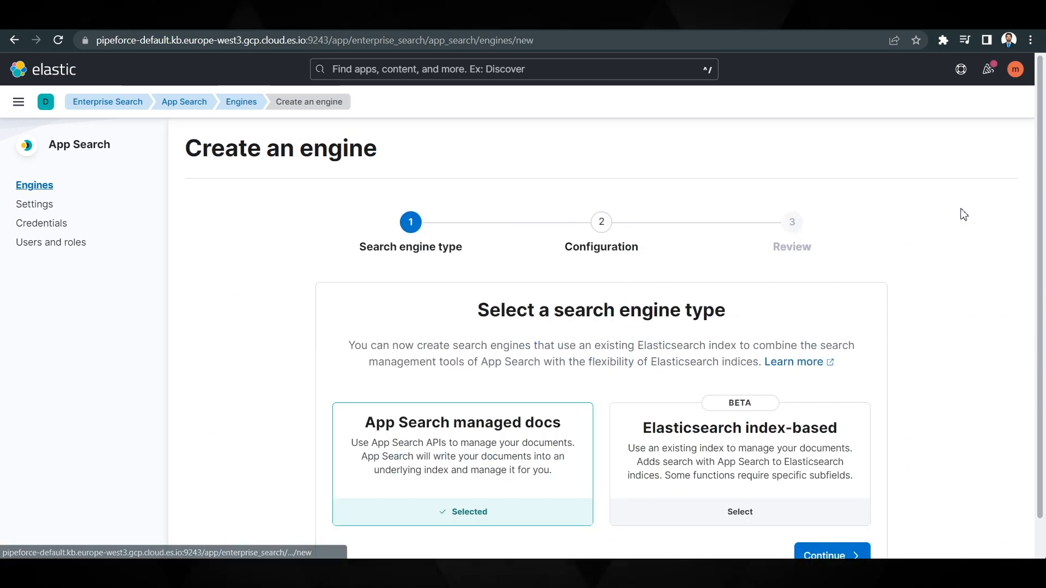
{"action": "scroll", "coordinate": [648, 288], "scroll_direction": "down", "scroll_amount": 2}
{"action": "left_click", "coordinate": [833, 522]}
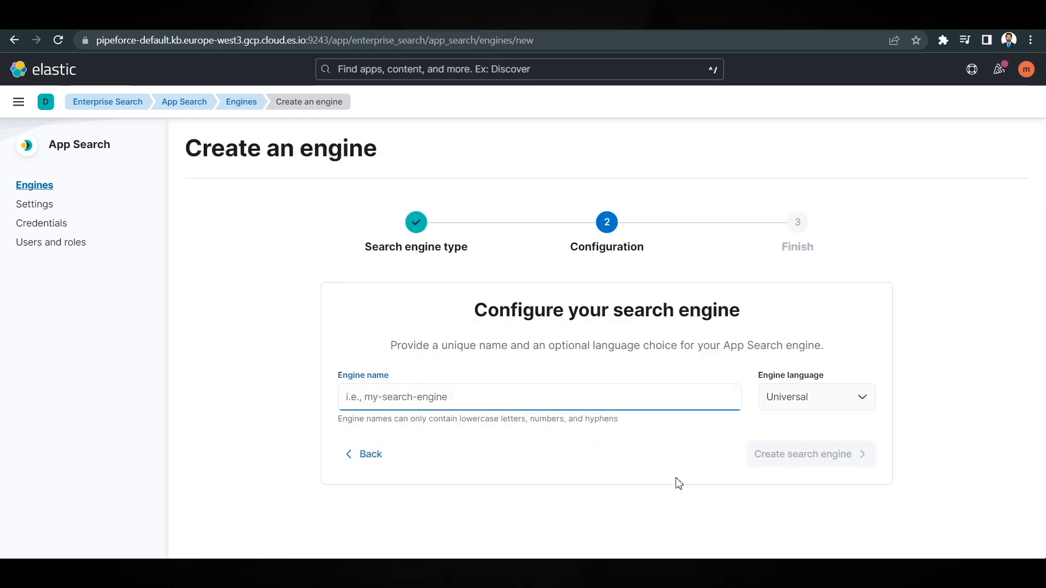
{"action": "type", "text": "pipeforce-engine"}
{"action": "left_click", "coordinate": [761, 462]}
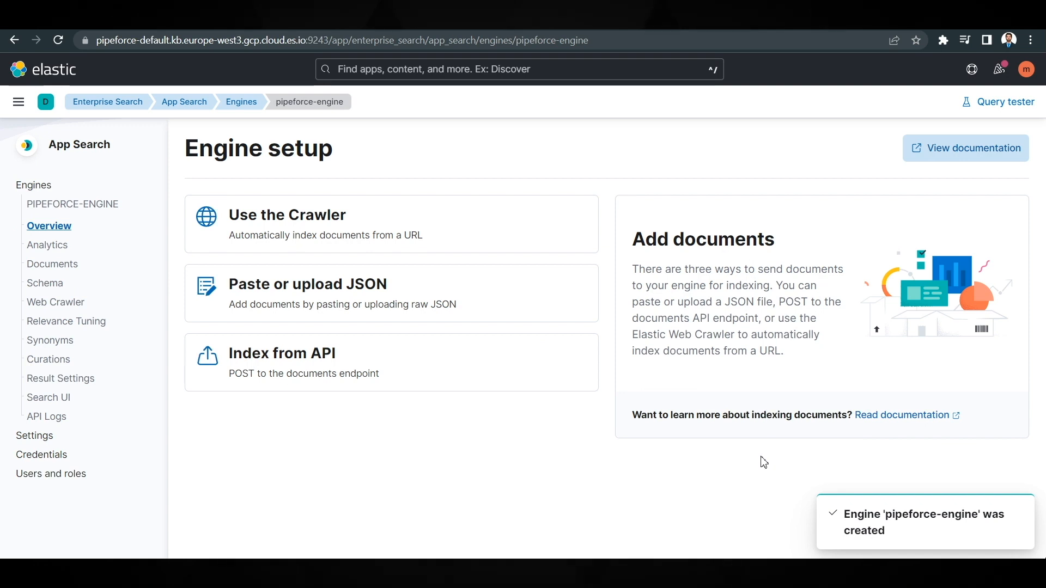
{"action": "left_click", "coordinate": [290, 365]}
{"action": "scroll", "coordinate": [665, 277], "scroll_direction": "down", "scroll_amount": 2}
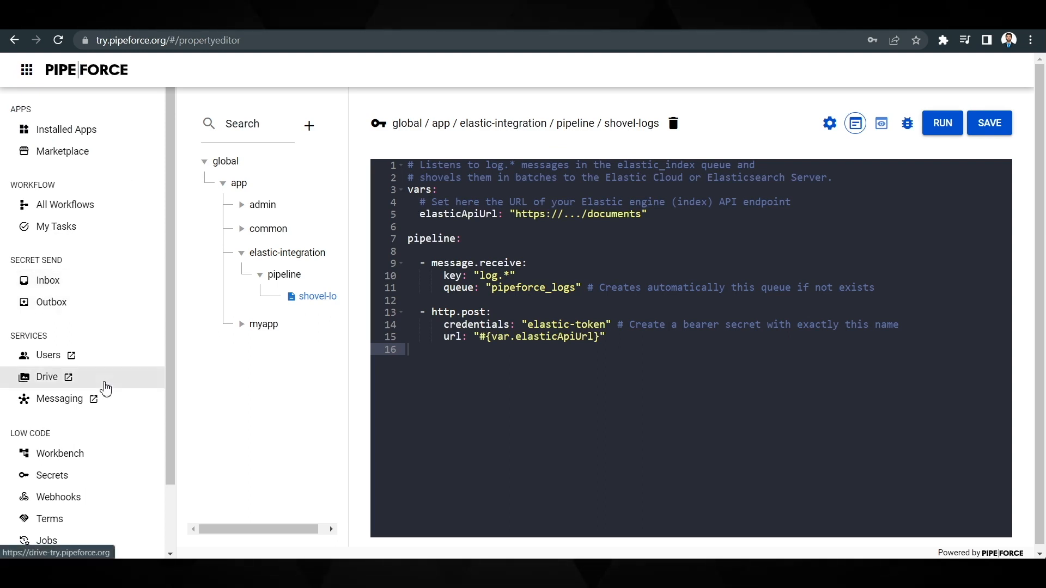
- Switch to the PIPEFORCE portal and start a new secret with format bearer and name elastic-token
{"action": "scroll", "coordinate": [106, 389], "scroll_direction": "down", "scroll_amount": 2}
{"action": "left_click", "coordinate": [93, 397]}
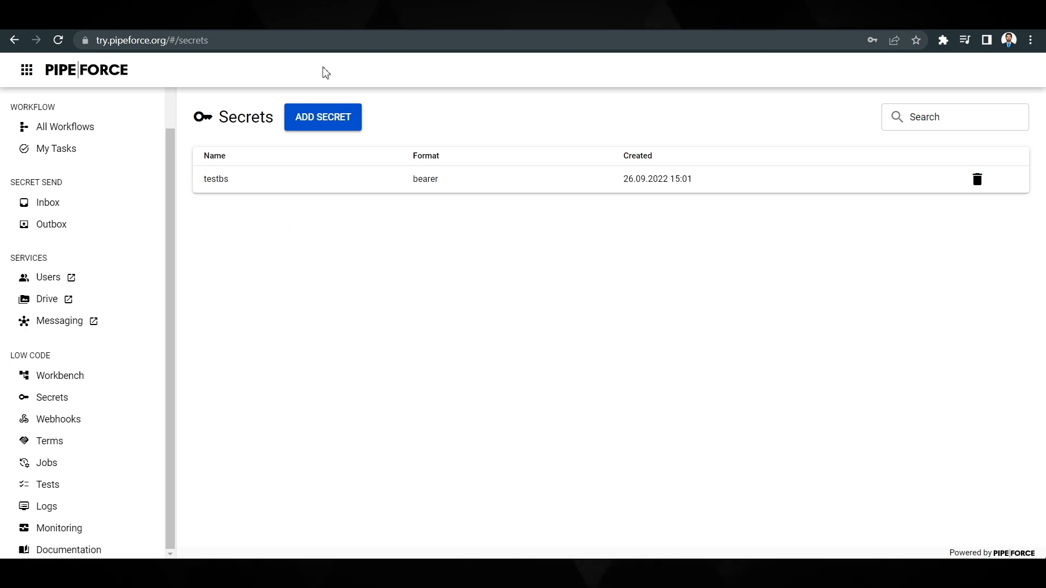
{"action": "left_click", "coordinate": [333, 124]}
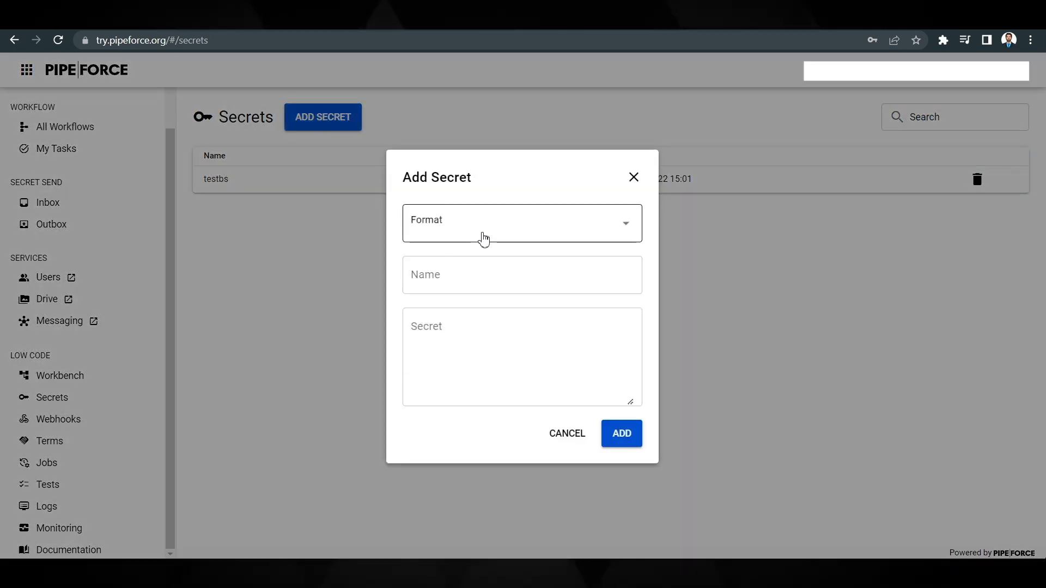
{"action": "left_click", "coordinate": [483, 240]}
{"action": "left_click", "coordinate": [467, 267]}
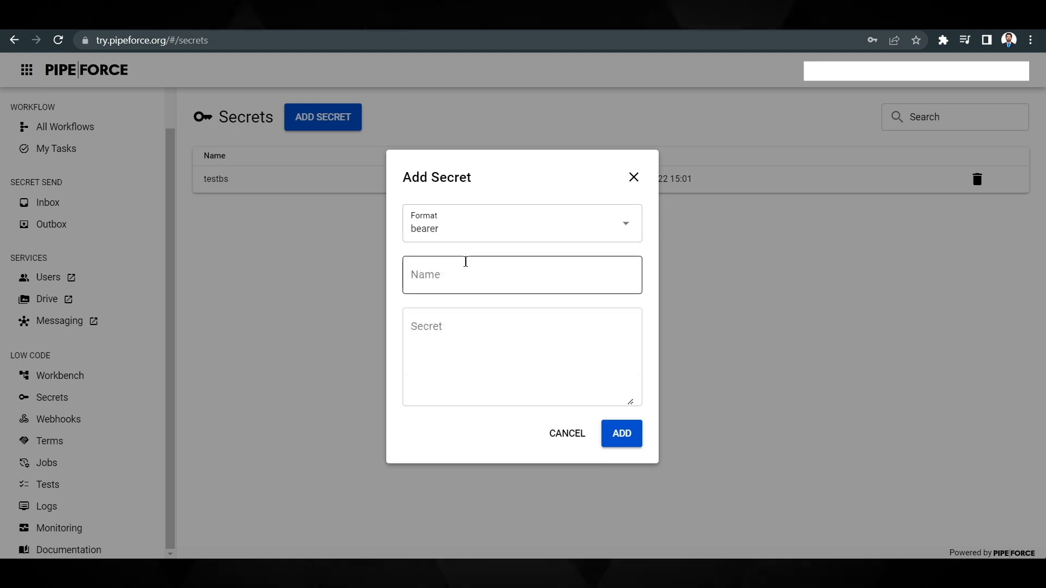
{"action": "left_click", "coordinate": [454, 273]}
{"action": "type", "text": "elas"}
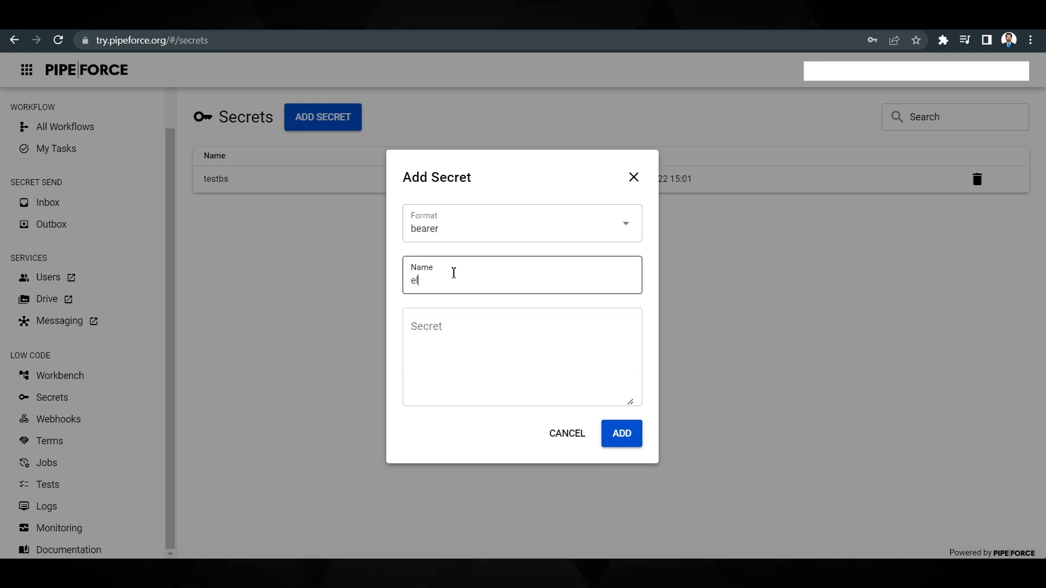
{"action": "type", "text": "tic-token"}
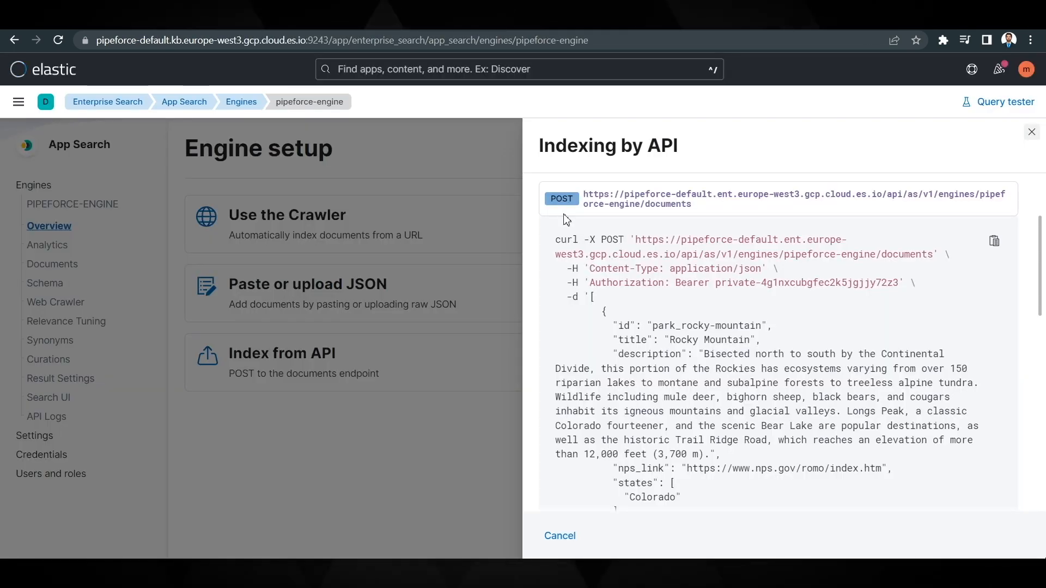
- Copy the bearer token from Elastic's API indexing example, paste it into the PIPEFORCE Secret field and add the secret
{"action": "scroll", "coordinate": [665, 319], "scroll_direction": "down", "scroll_amount": 1}
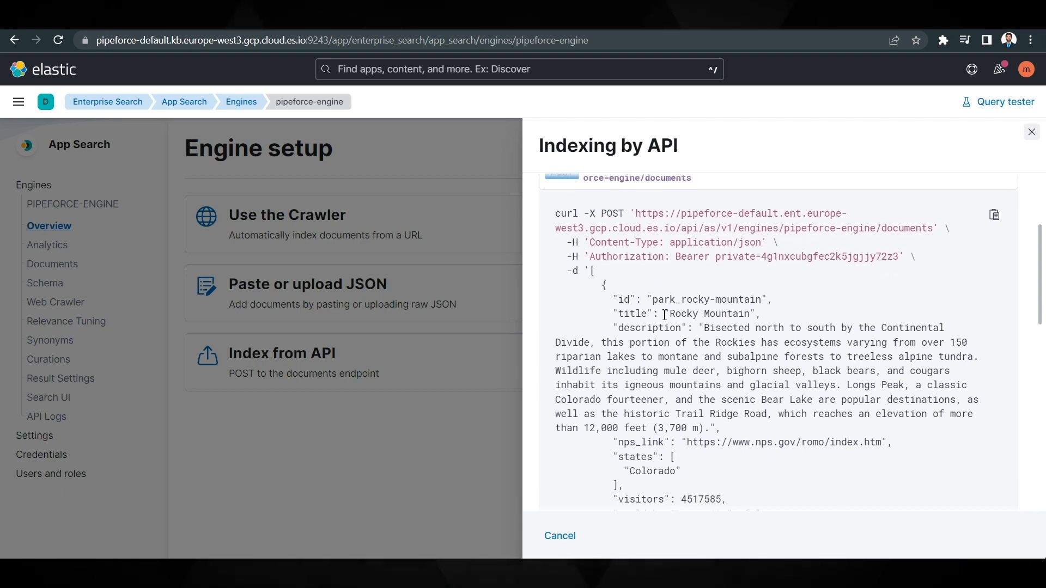
{"action": "left_click_drag", "start_coordinate": [681, 256], "coordinate": [900, 257]}
{"action": "key", "text": "ctrl+c"}
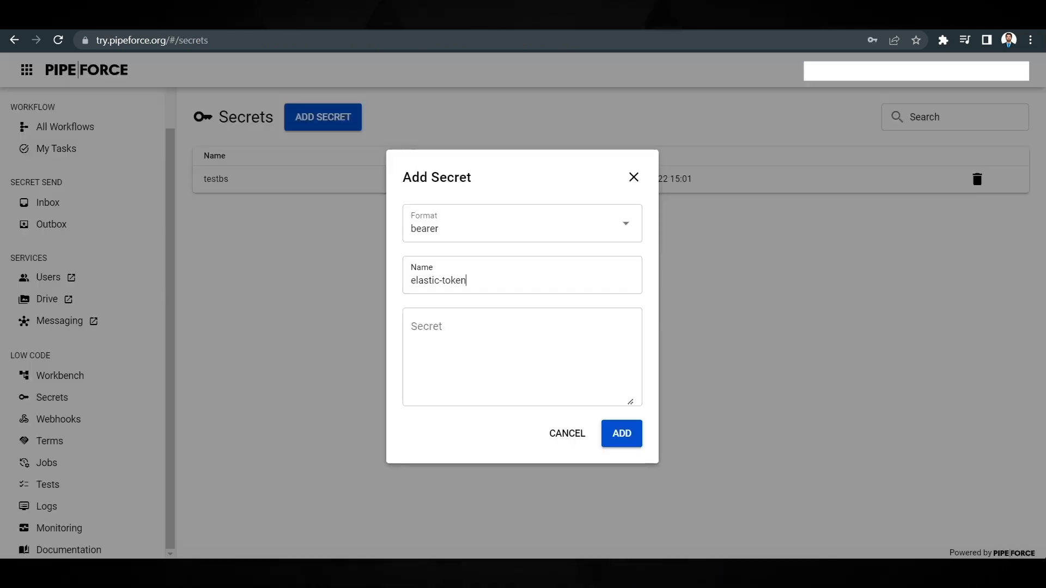
{"action": "left_click", "coordinate": [459, 328]}
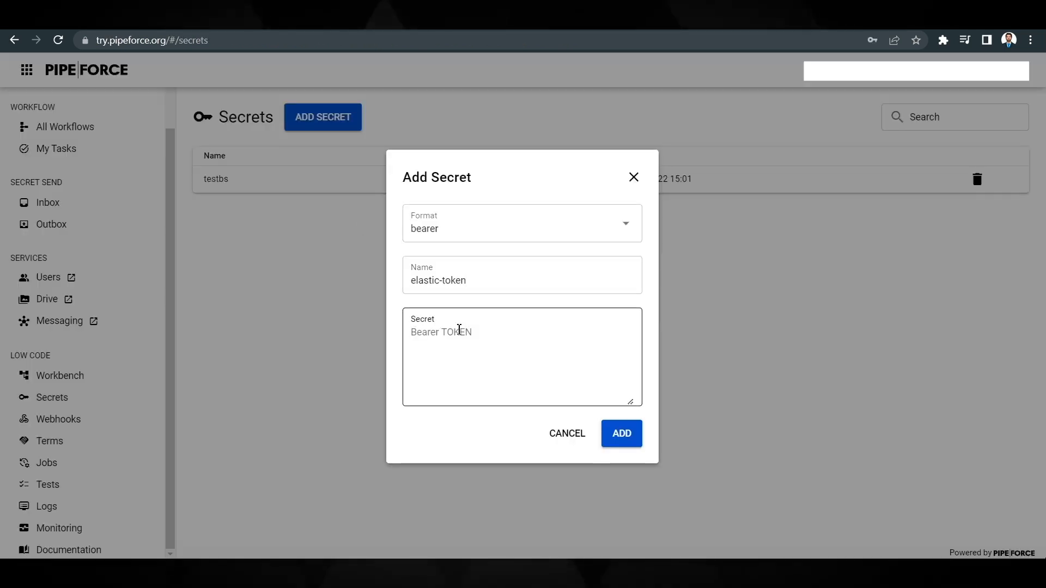
{"action": "key", "text": "ctrl+v"}
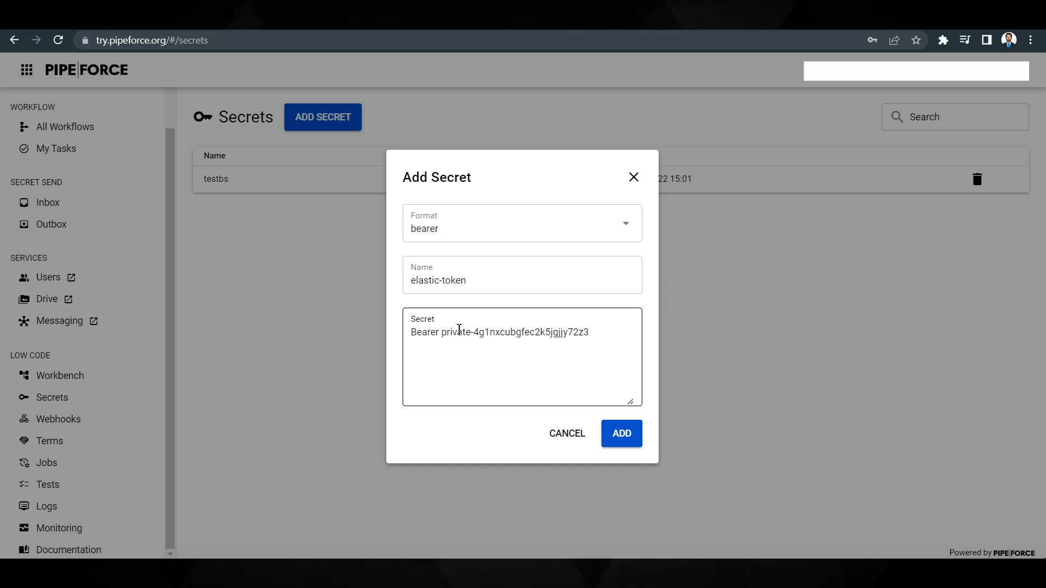
{"action": "left_click", "coordinate": [619, 434]}
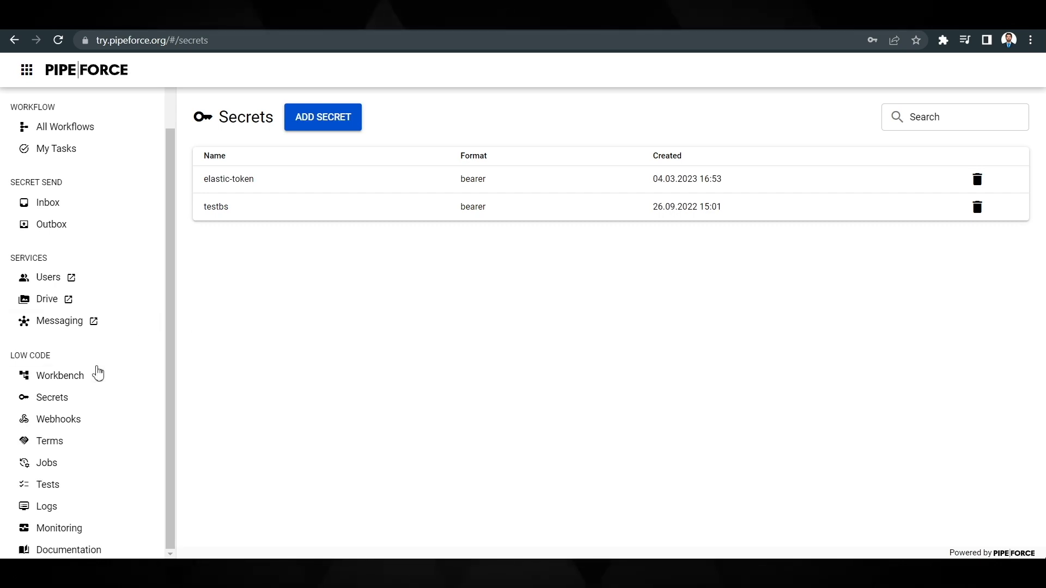
- Reopen the shovel-logs pipeline of the elastic-integration app in the Workbench for editing
{"action": "left_click", "coordinate": [89, 376]}
{"action": "left_click", "coordinate": [224, 185]}
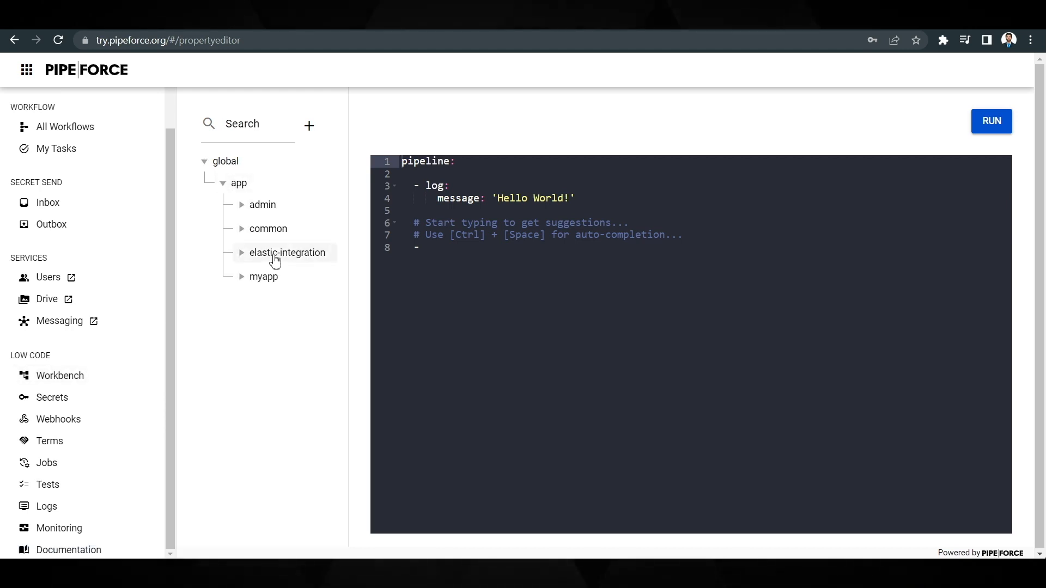
{"action": "left_click", "coordinate": [241, 256]}
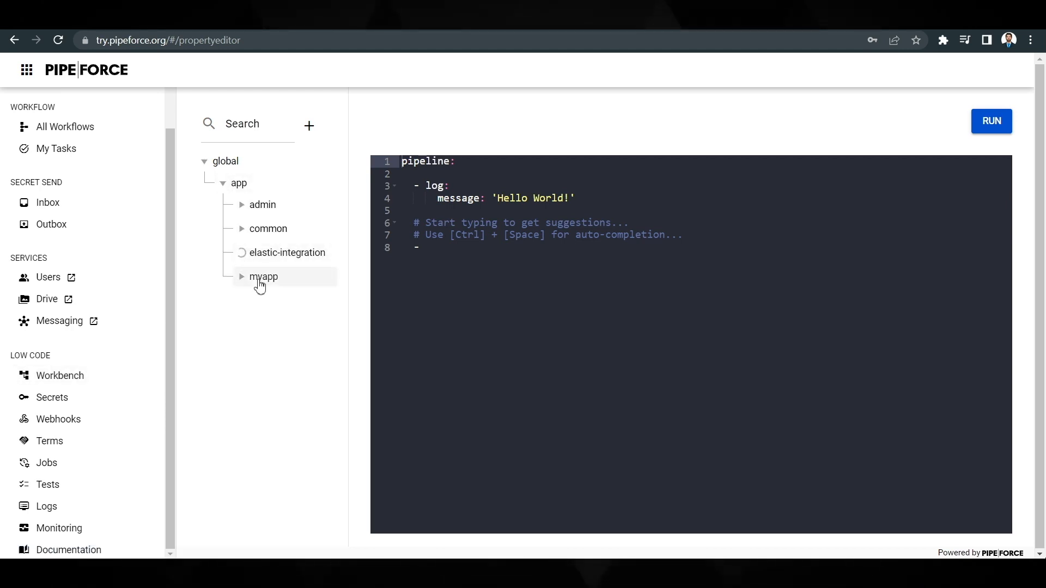
{"action": "left_click", "coordinate": [261, 278]}
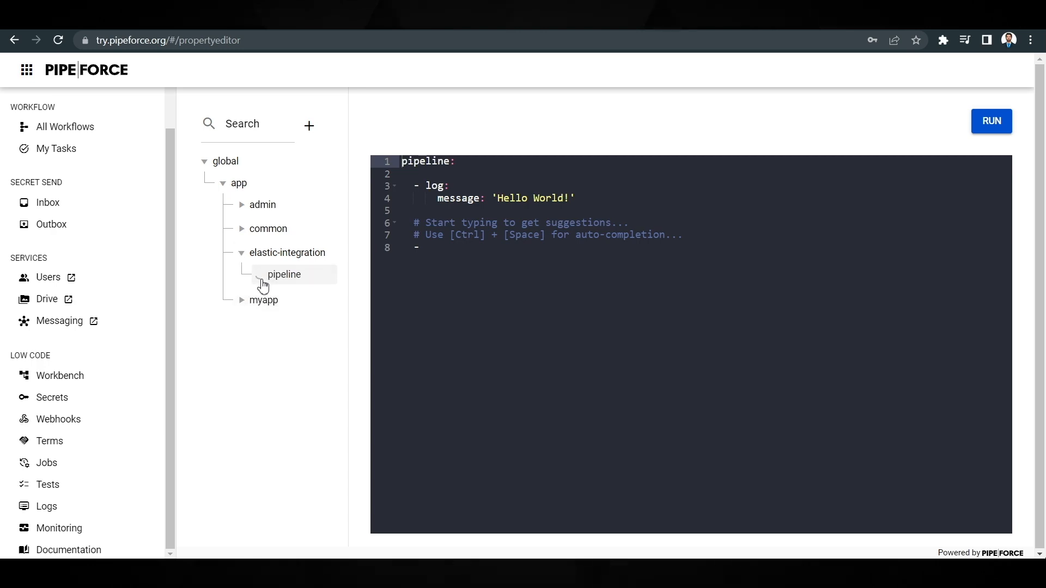
{"action": "left_click", "coordinate": [303, 298]}
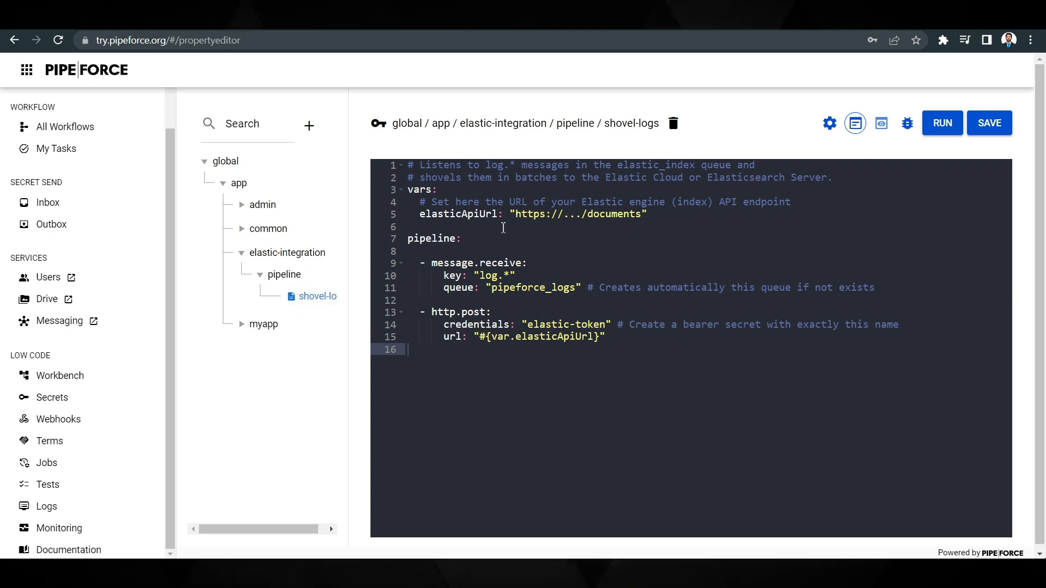
- Switch to Elastic and copy the pipeforce-engine documents endpoint URL from the curl example in the API indexing instructions
{"action": "left_click_drag", "start_coordinate": [516, 215], "coordinate": [643, 217]}
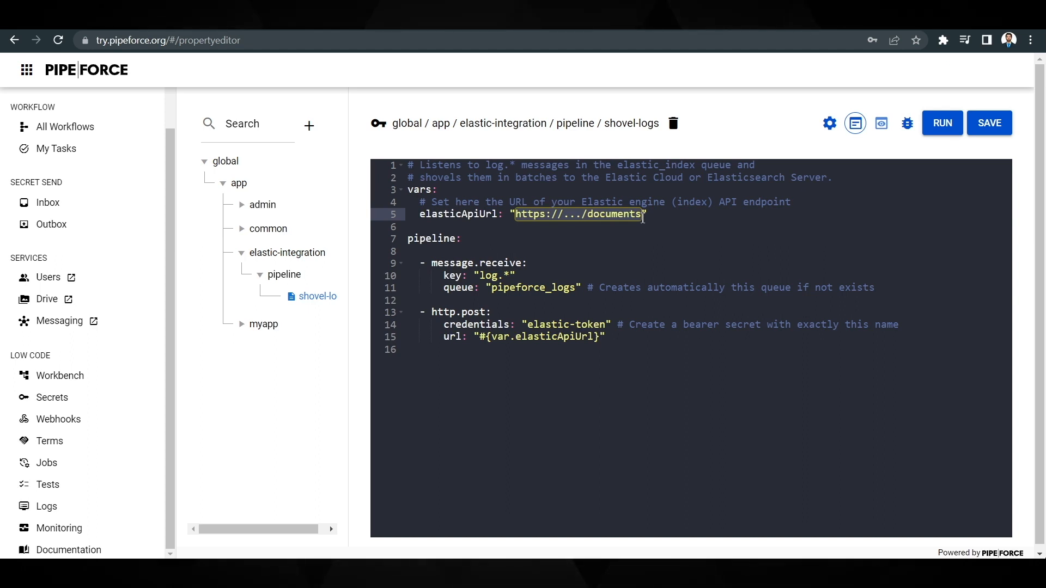
{"action": "key", "text": "ctrl+Tab"}
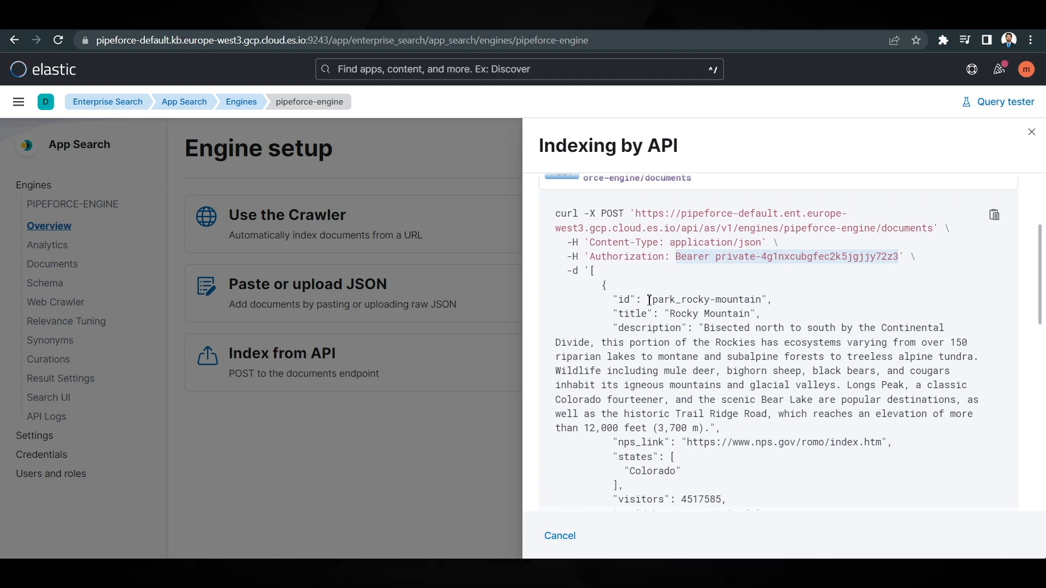
{"action": "scroll", "coordinate": [649, 301], "scroll_direction": "up", "scroll_amount": 2}
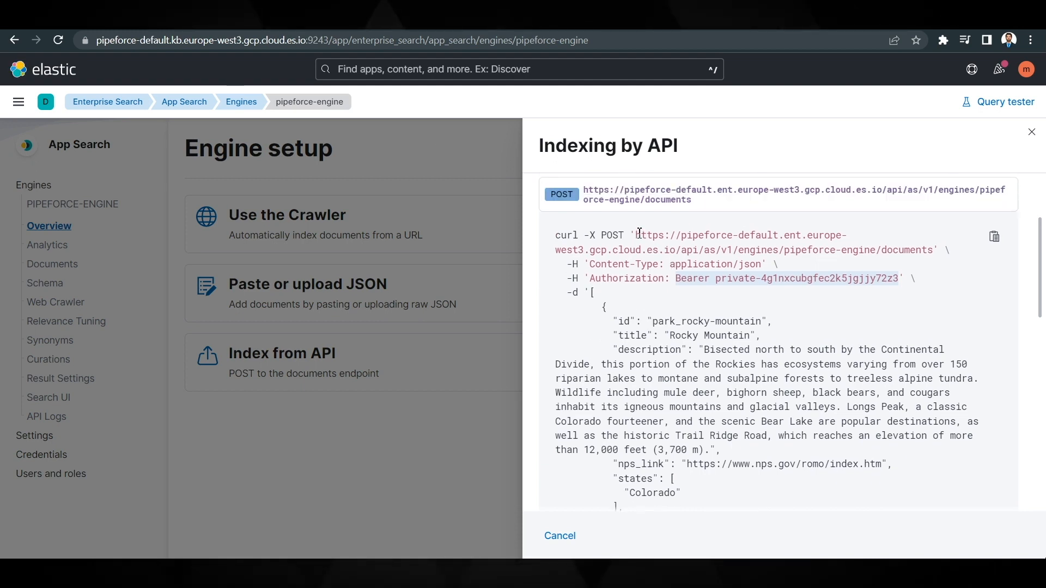
{"action": "left_click_drag", "start_coordinate": [637, 235], "coordinate": [933, 251]}
{"action": "key", "text": "ctrl+c"}
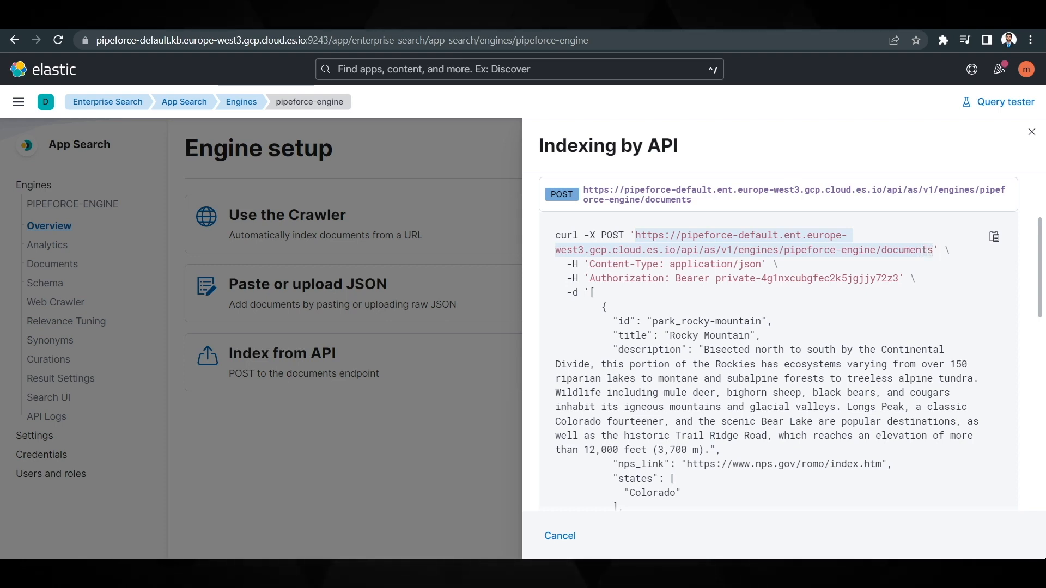
{"action": "key", "text": "ctrl+Tab"}
{"action": "left_click", "coordinate": [535, 223]}
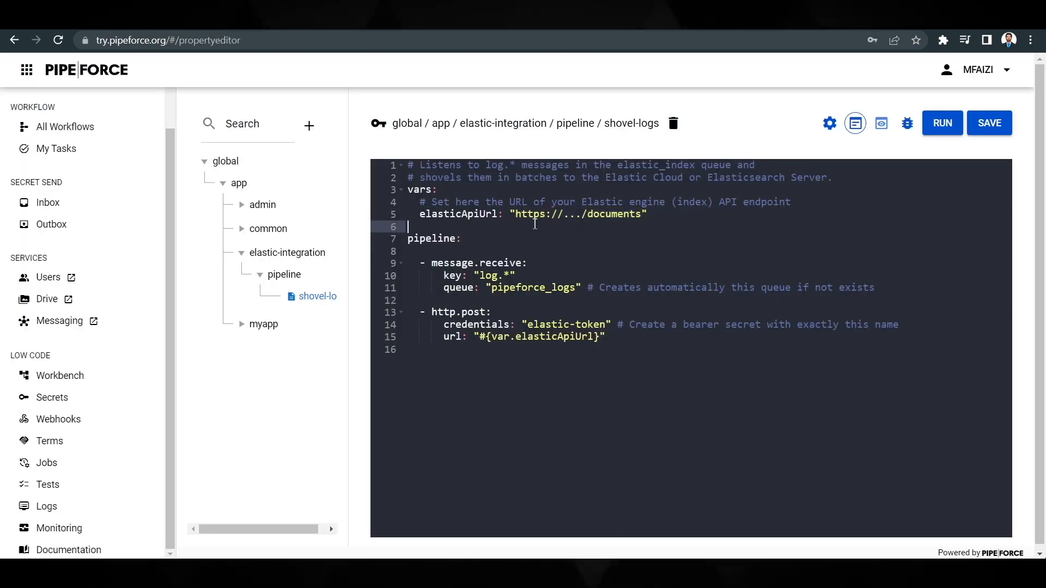
{"action": "left_click_drag", "start_coordinate": [516, 217], "coordinate": [643, 217]}
{"action": "key", "text": "ctrl+v"}
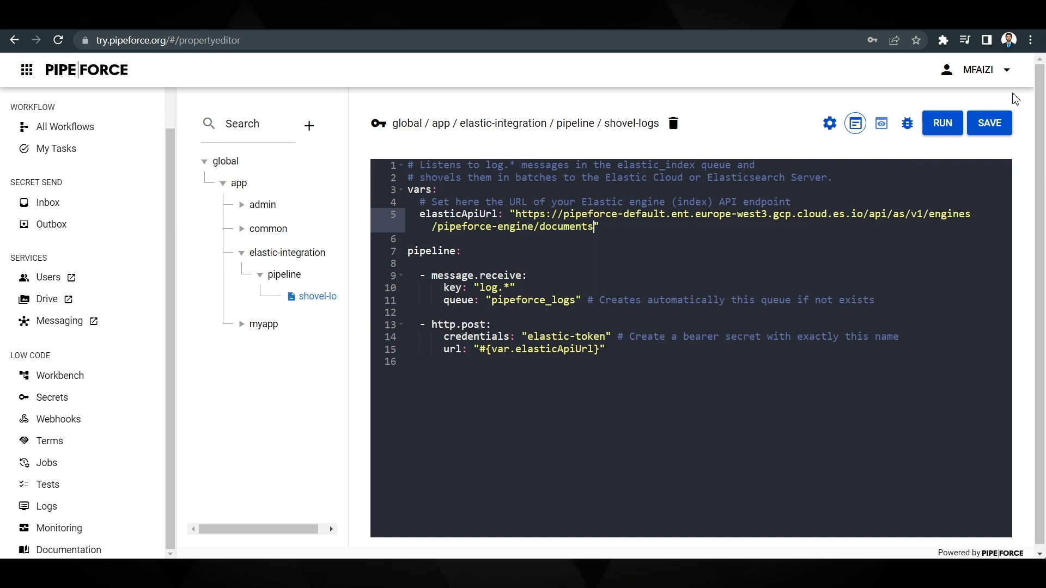
{"action": "left_click", "coordinate": [990, 124]}
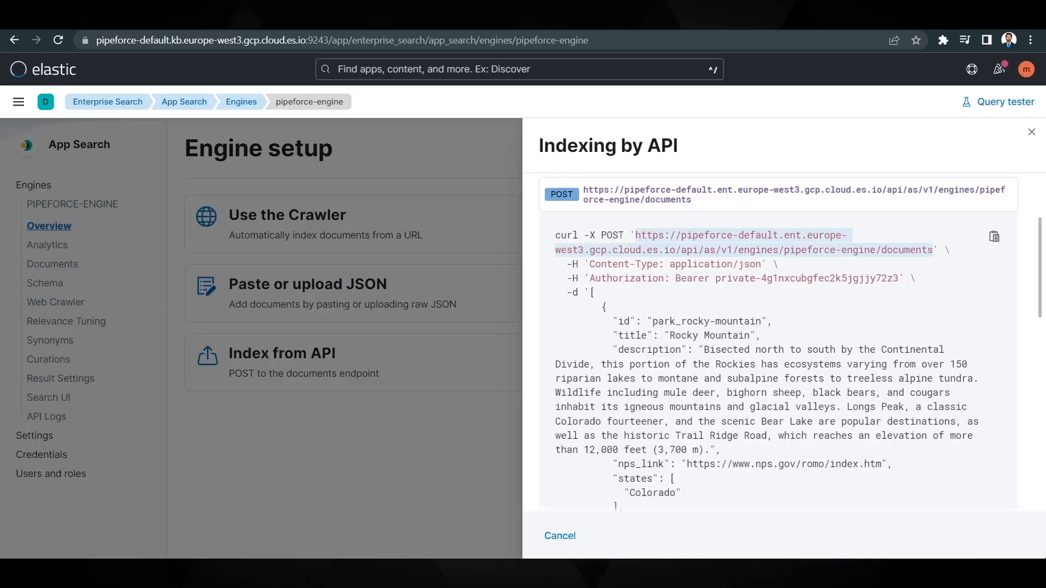
- In Elastic, close the API indexing instructions and check pipeforce-engine's Documents page, reloading it for incoming logs
{"action": "left_click", "coordinate": [369, 404]}
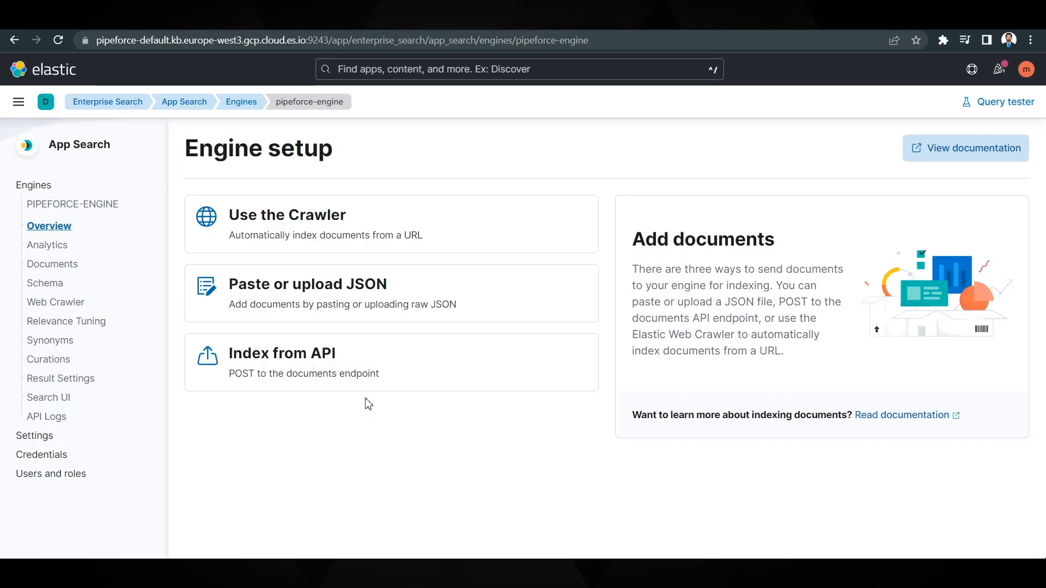
{"action": "left_click", "coordinate": [45, 267]}
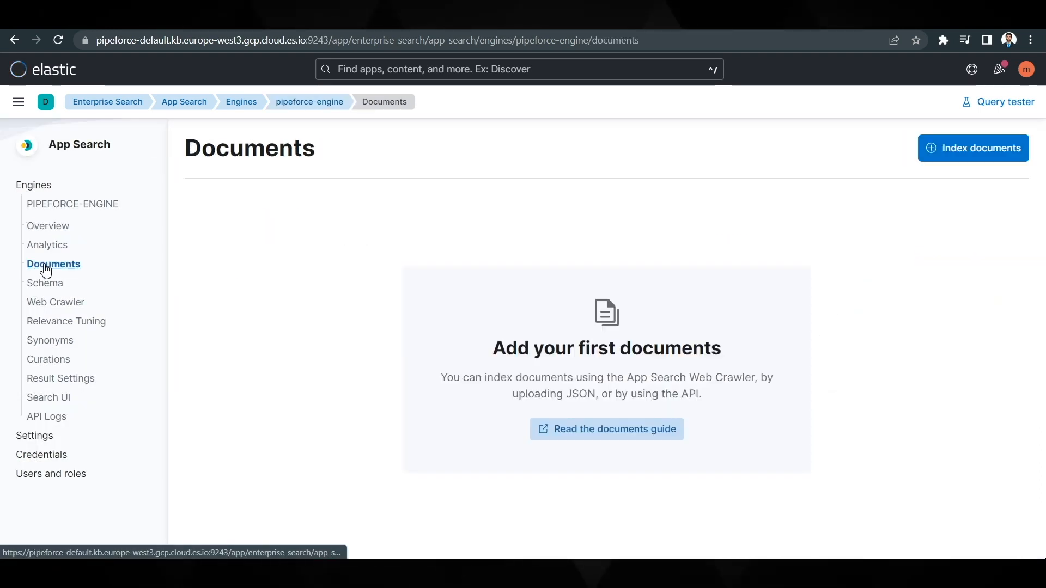
{"action": "left_click", "coordinate": [60, 48]}
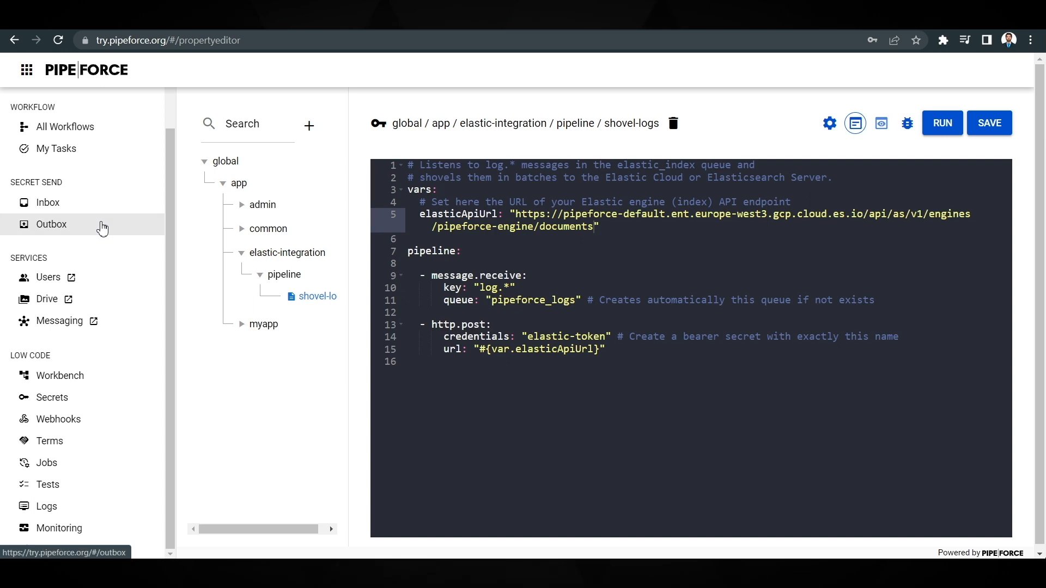
- Switch to PIPEFORCE and open the Globale Einstellungen form in the installed Admin Settings app
{"action": "scroll", "coordinate": [103, 229], "scroll_direction": "up", "scroll_amount": 2}
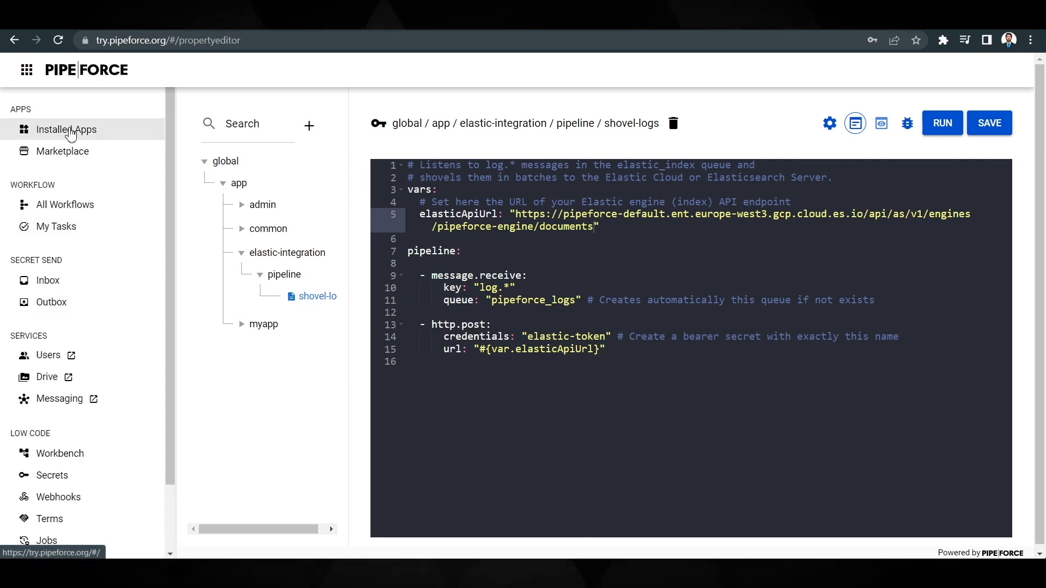
{"action": "left_click", "coordinate": [71, 131]}
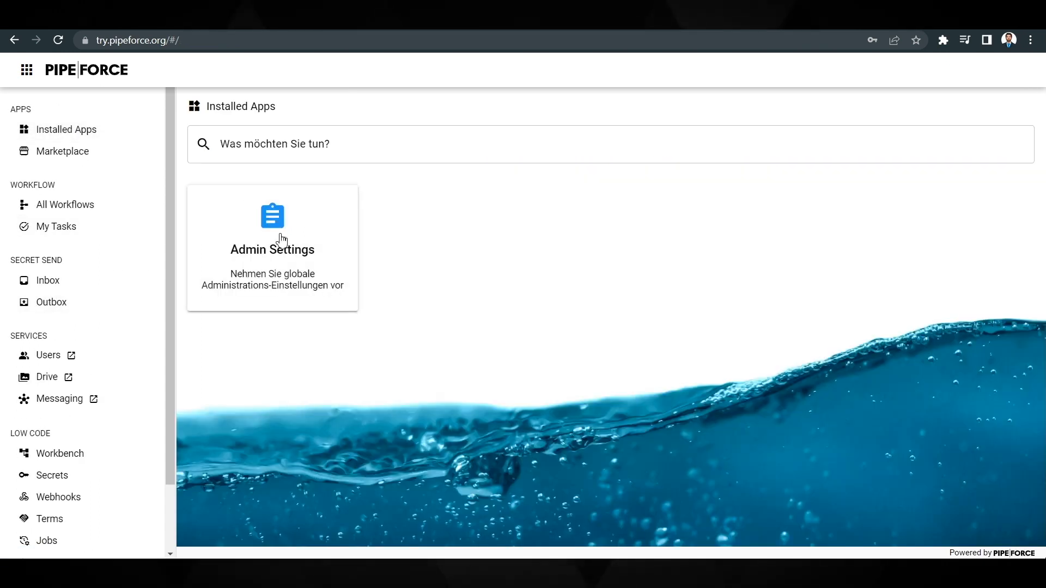
{"action": "left_click", "coordinate": [282, 239]}
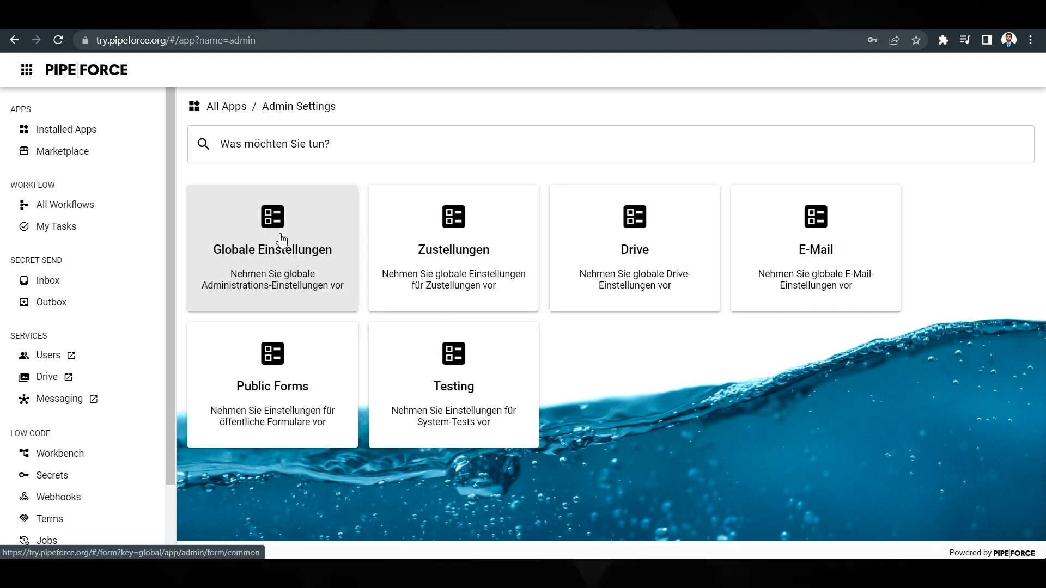
{"action": "left_click", "coordinate": [294, 264]}
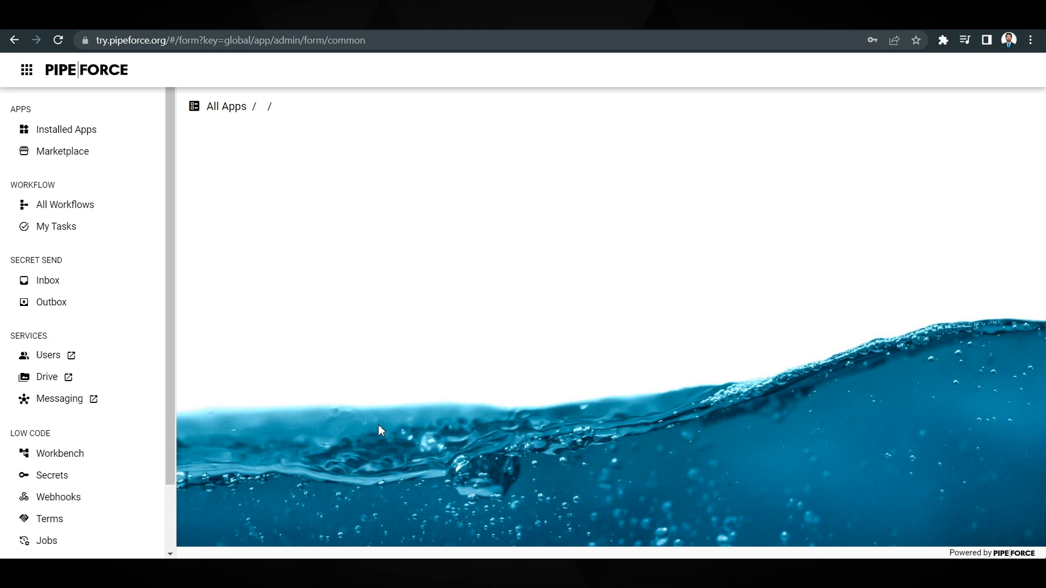
{"action": "scroll", "coordinate": [499, 426], "scroll_direction": "down", "scroll_amount": 3}
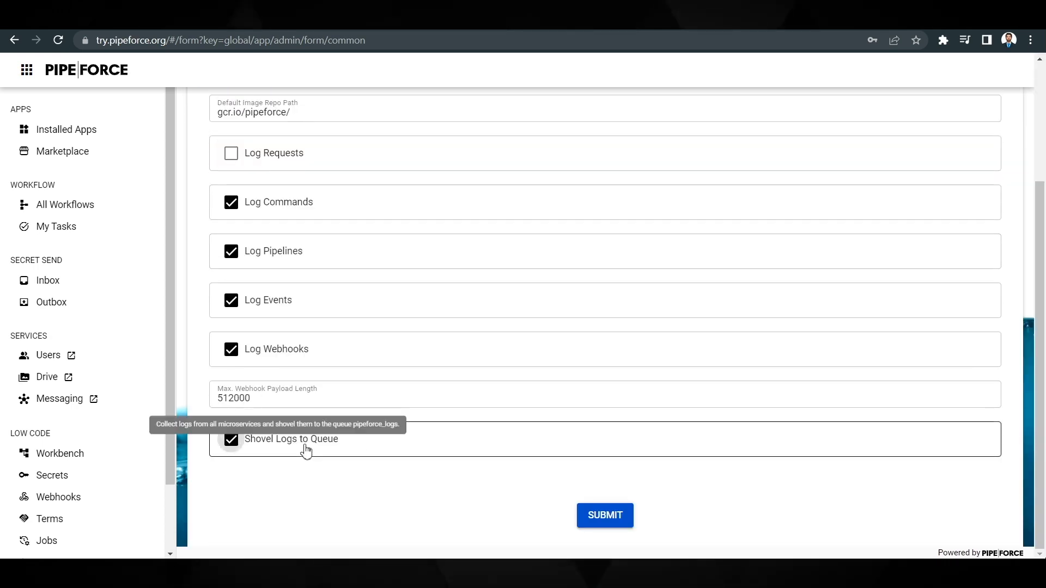
- Make sure Shovel Logs to Queue is enabled in the global settings and submit the form
{"action": "mouse_move", "coordinate": [267, 458]}
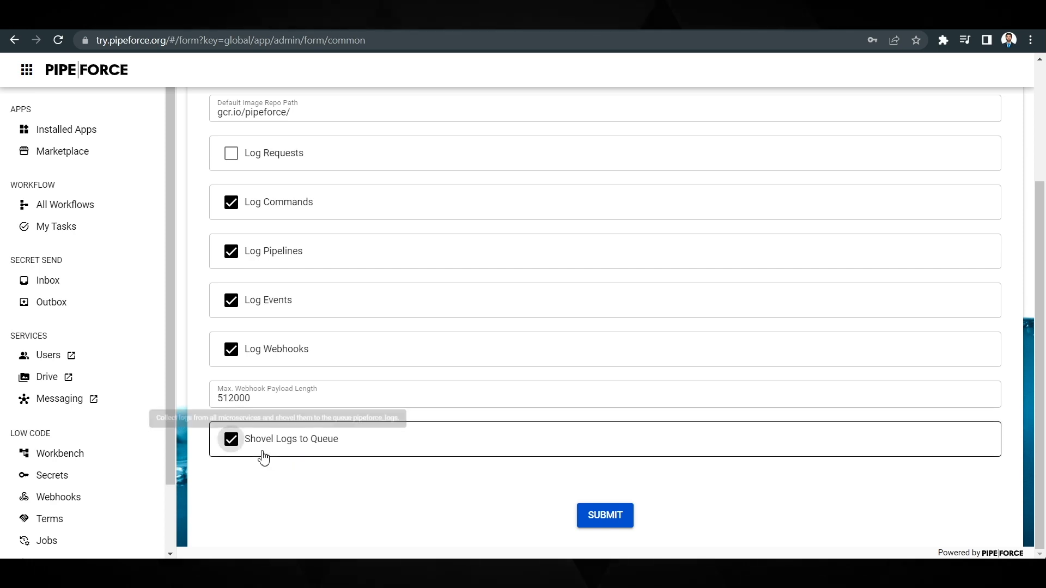
{"action": "left_click", "coordinate": [298, 457]}
{"action": "left_click", "coordinate": [297, 456]}
{"action": "left_click", "coordinate": [581, 514]}
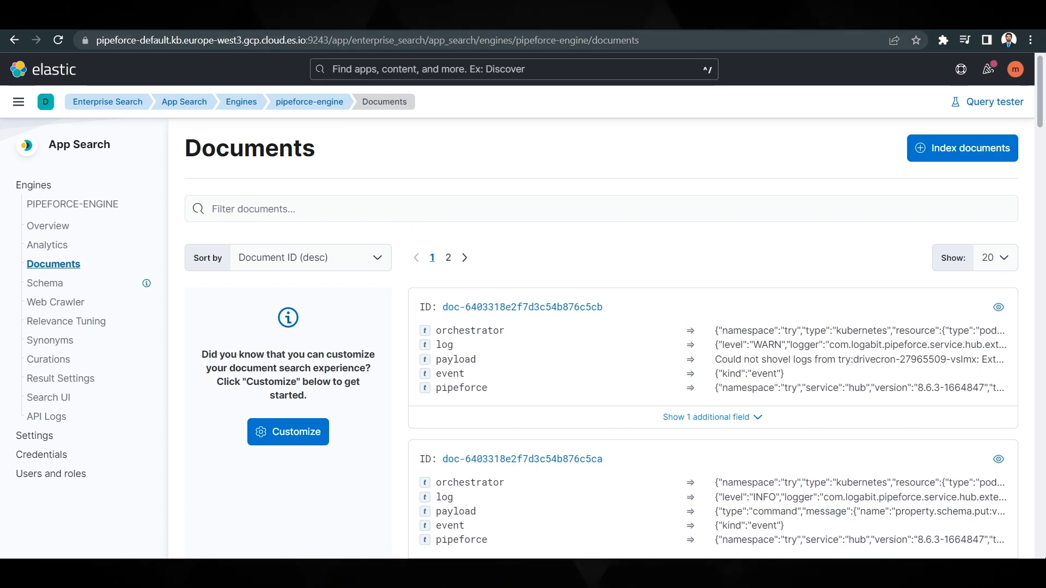
- Switch to the PIPEFORCE Elasticsearch documentation page and review its Setup instructions
{"action": "left_click", "coordinate": [430, 21]}
{"action": "scroll", "coordinate": [450, 272], "scroll_direction": "down", "scroll_amount": 2}
{"action": "scroll", "coordinate": [450, 272], "scroll_direction": "up", "scroll_amount": 2}
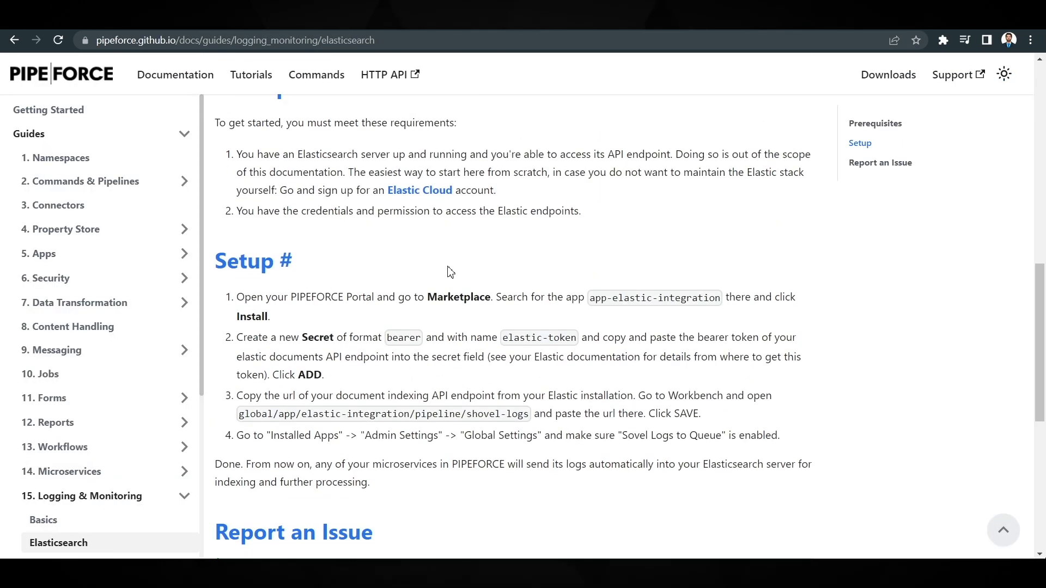